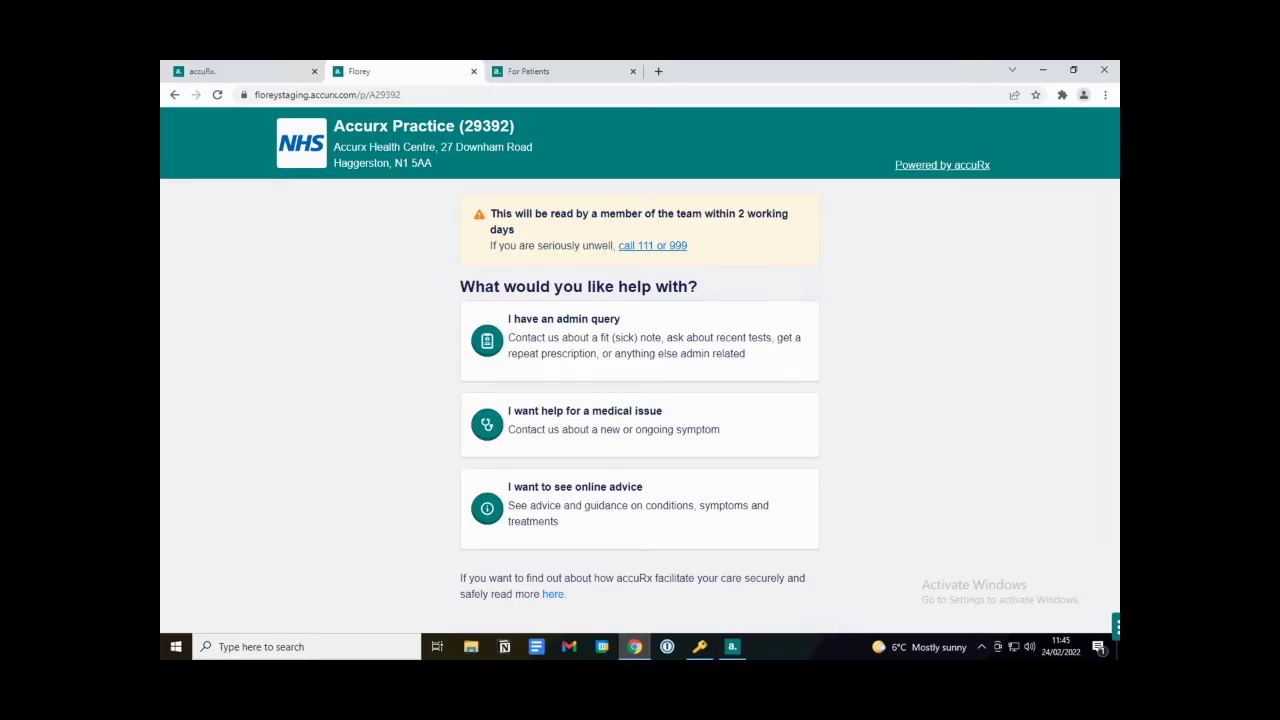
Step: View the accuRx information page for patients and its support chat, and return to the practice's request page
left_click(942, 170)
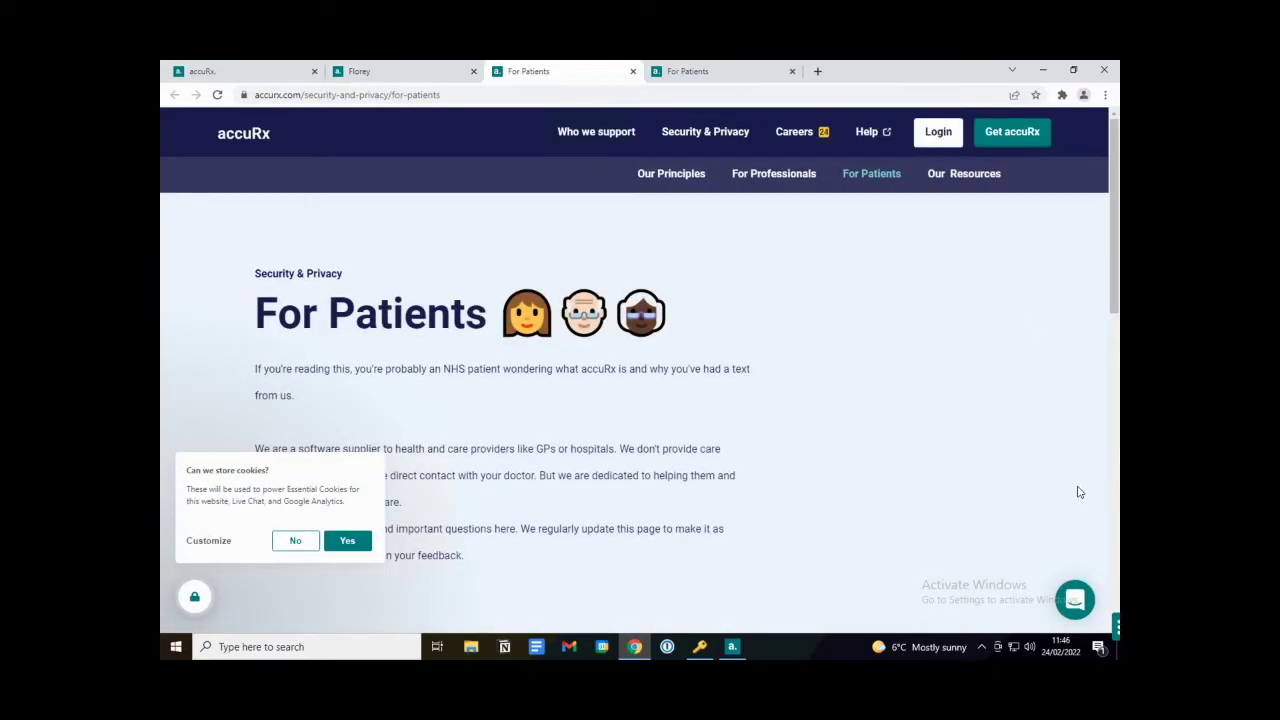
left_click(1076, 599)
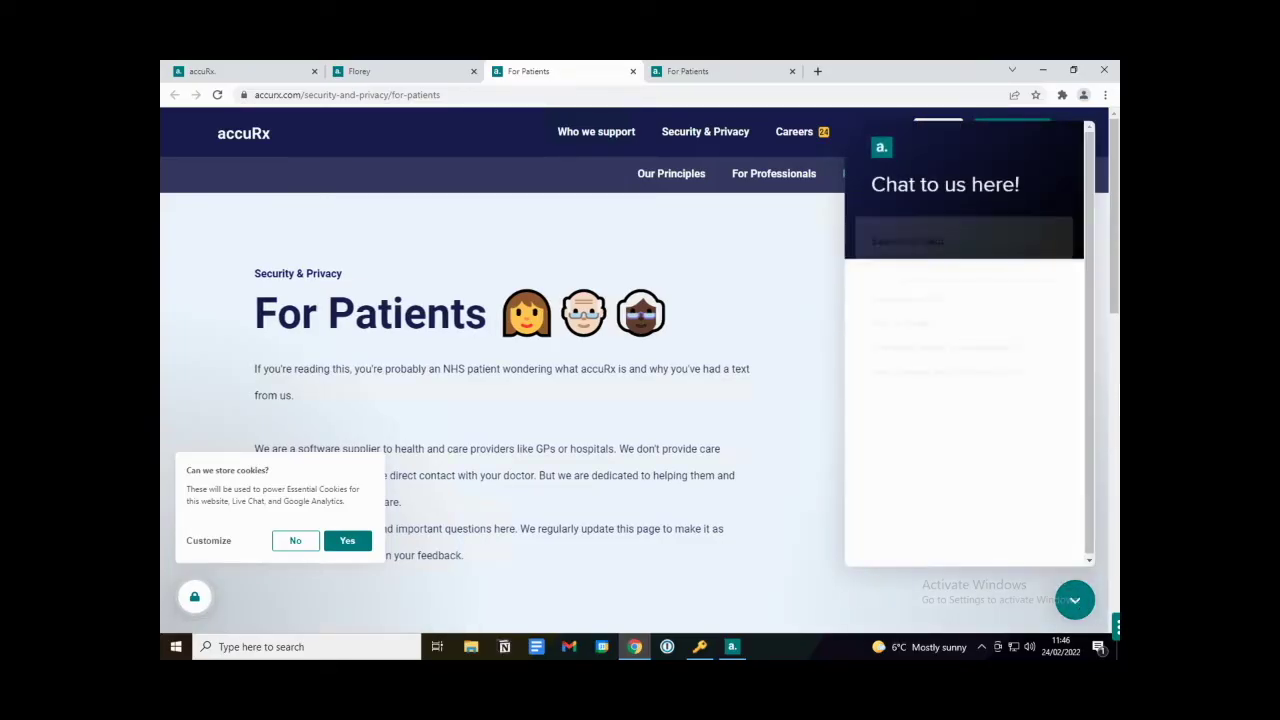
key("ctrl+w")
key("ctrl+w")
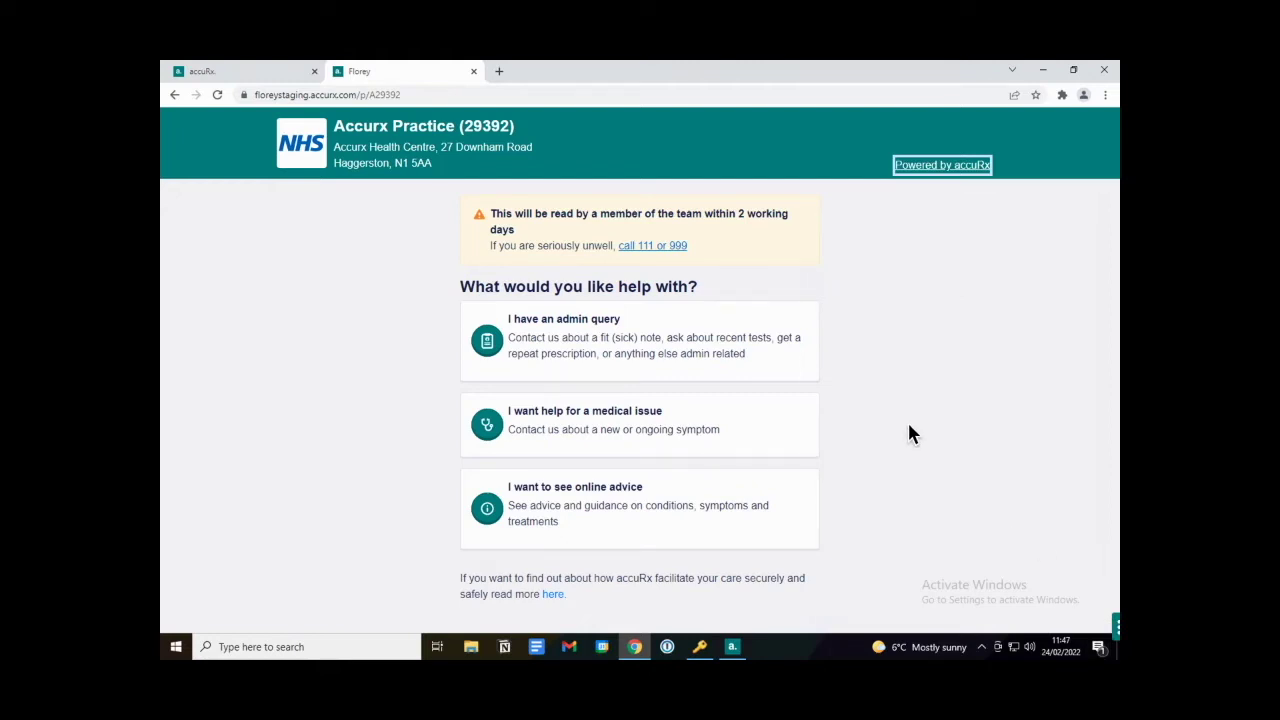
Step: Start a request for help with a medical issue and confirm having none of the listed emergency symptoms
left_click(750, 442)
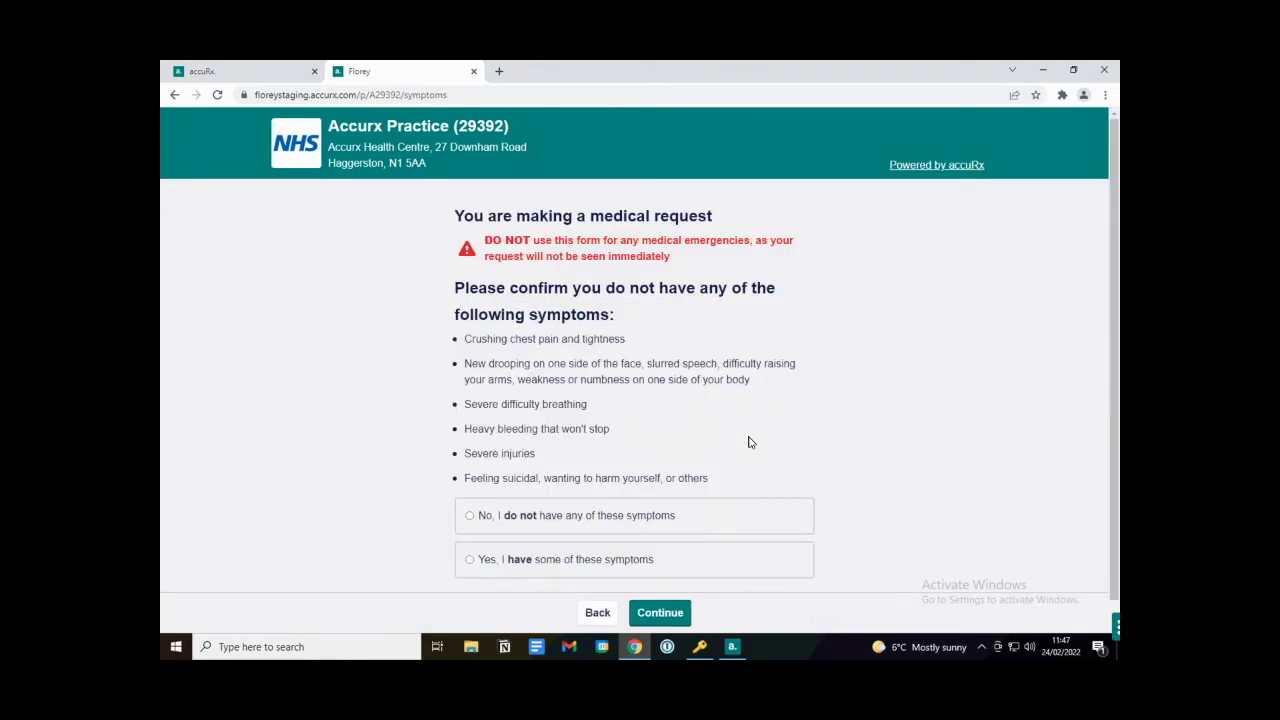
scroll(750, 442, "down", 1)
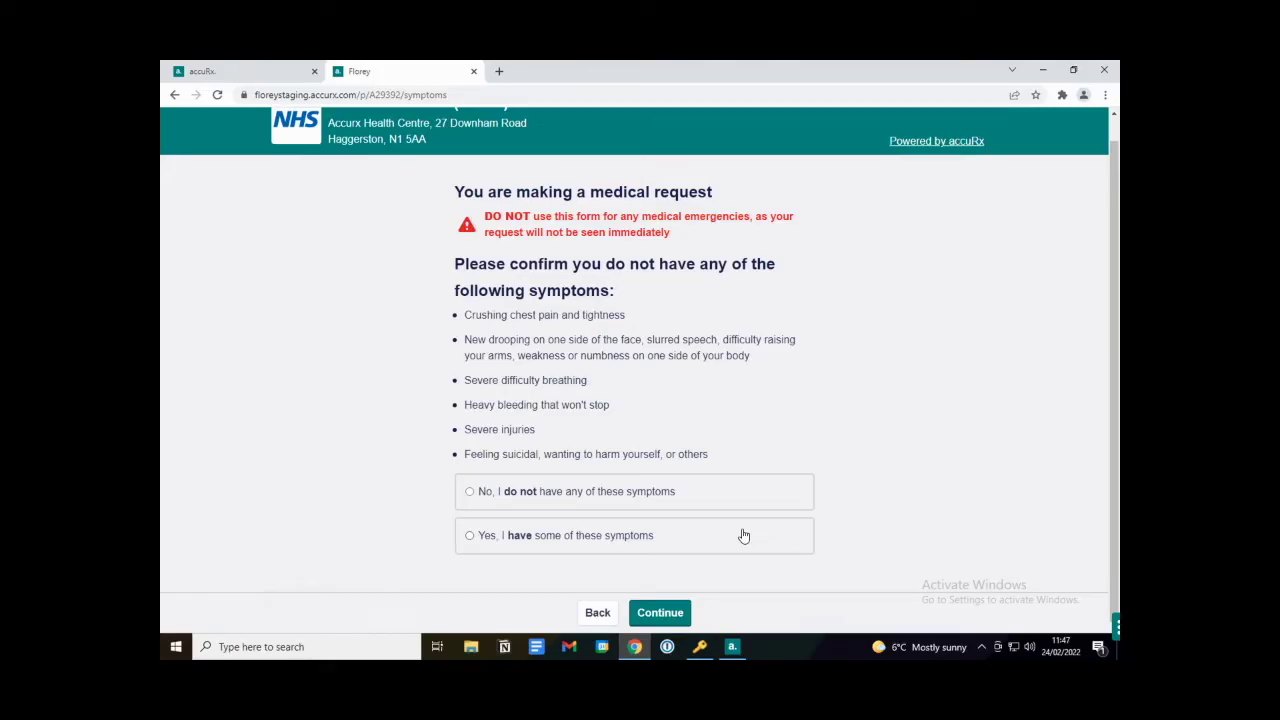
left_click(731, 496)
left_click(656, 612)
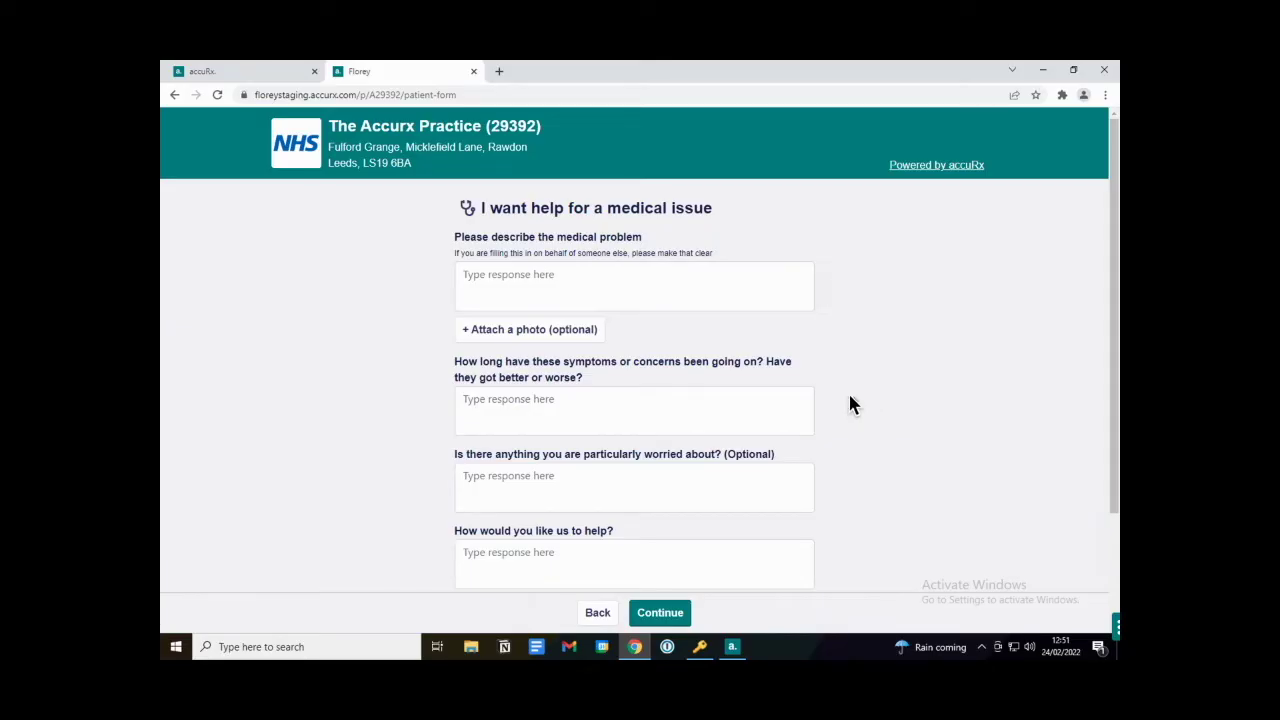
Step: Describe the medical problem as "I have a rash on my inner elbow." and attach the photo Eczema.jpg
left_click(684, 286)
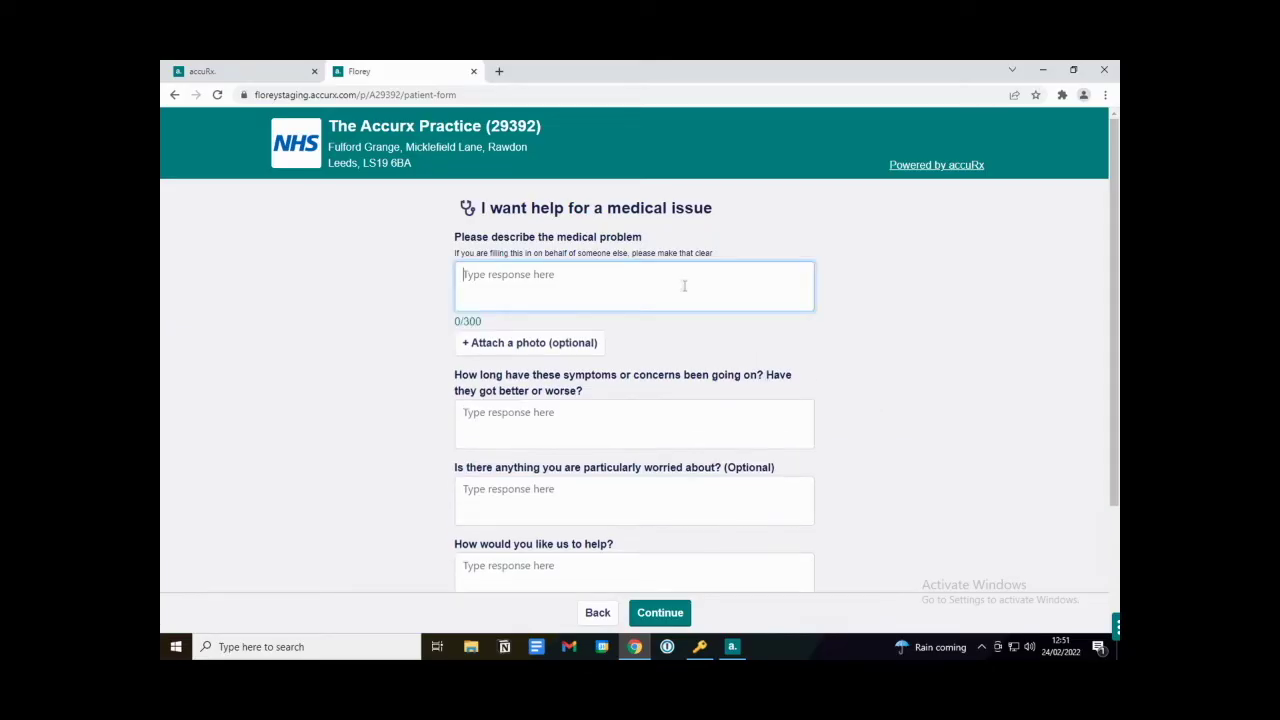
type("I have a rash on my inner elbow.")
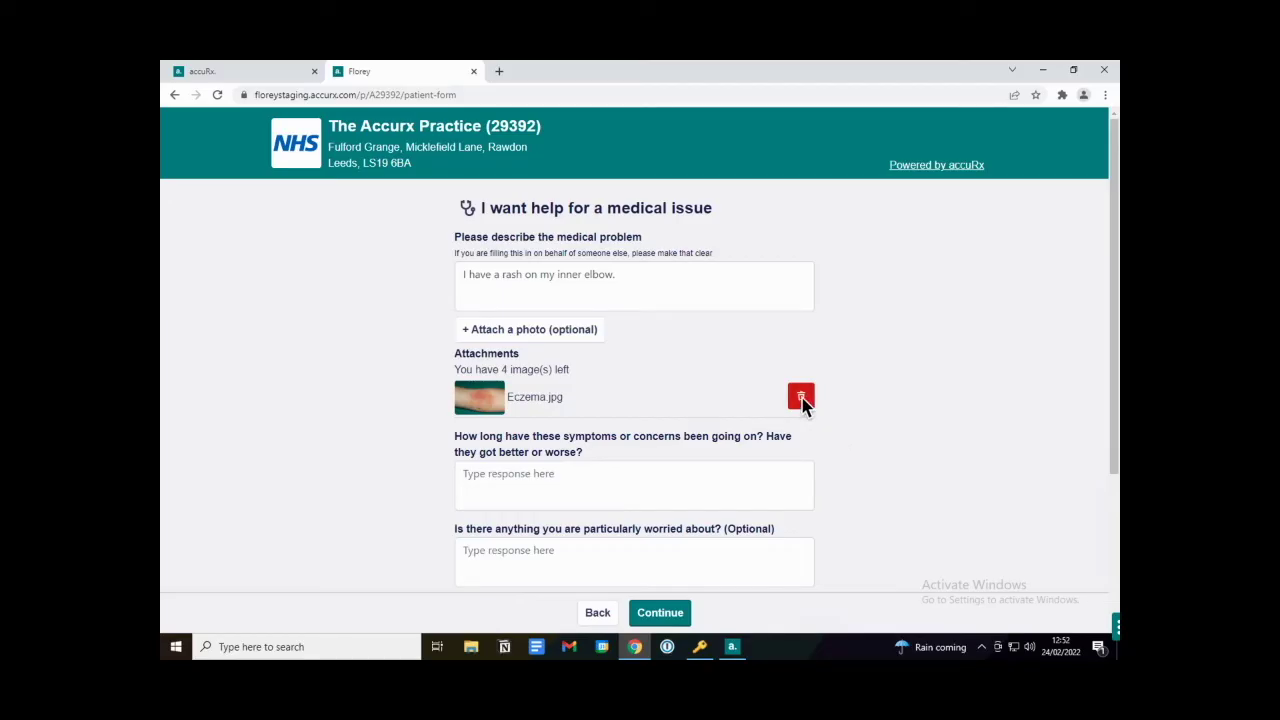
Step: Answer how long the symptoms have been going on with "2 weeks, and getting worse."
scroll(802, 398, "down", 2)
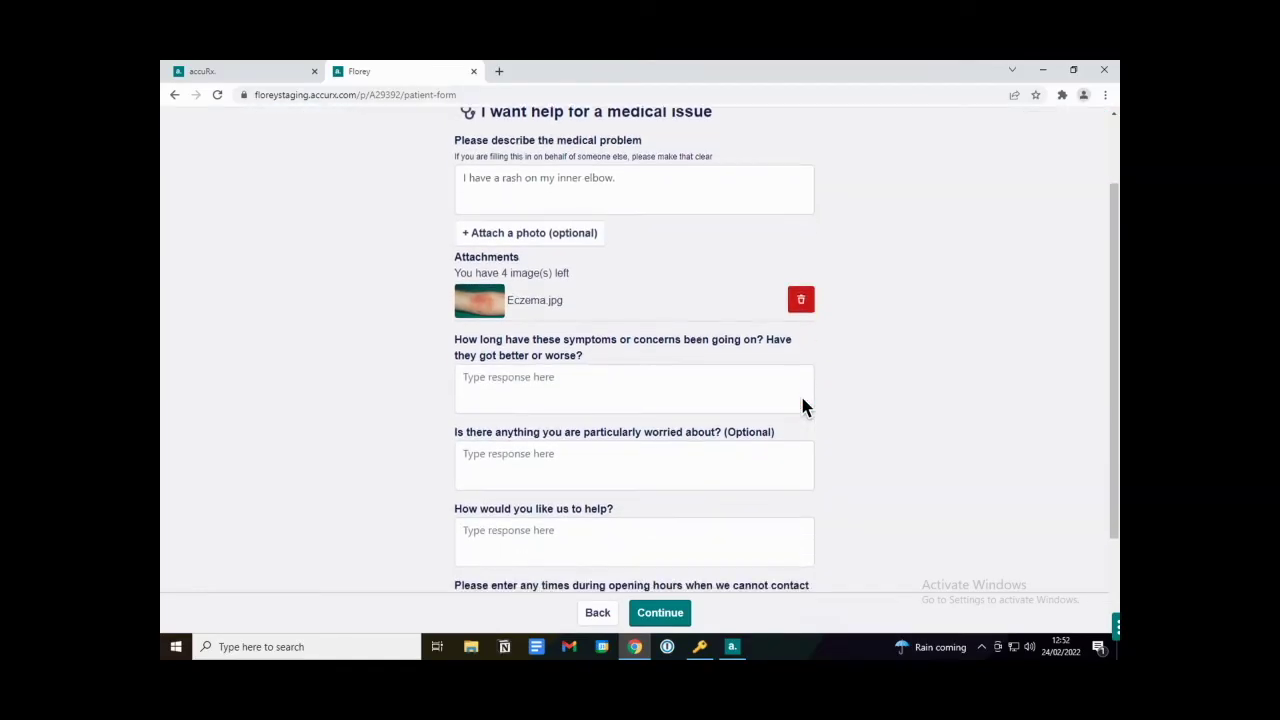
scroll(802, 400, "down", 1)
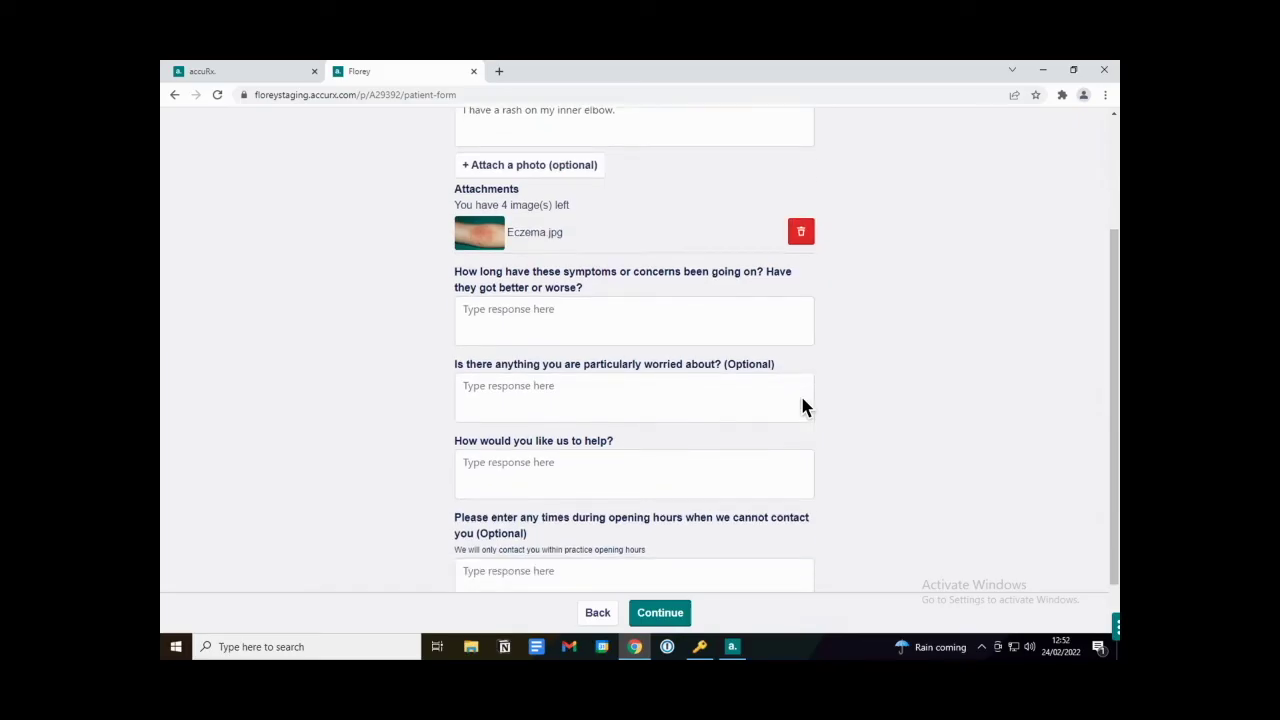
left_click(590, 317)
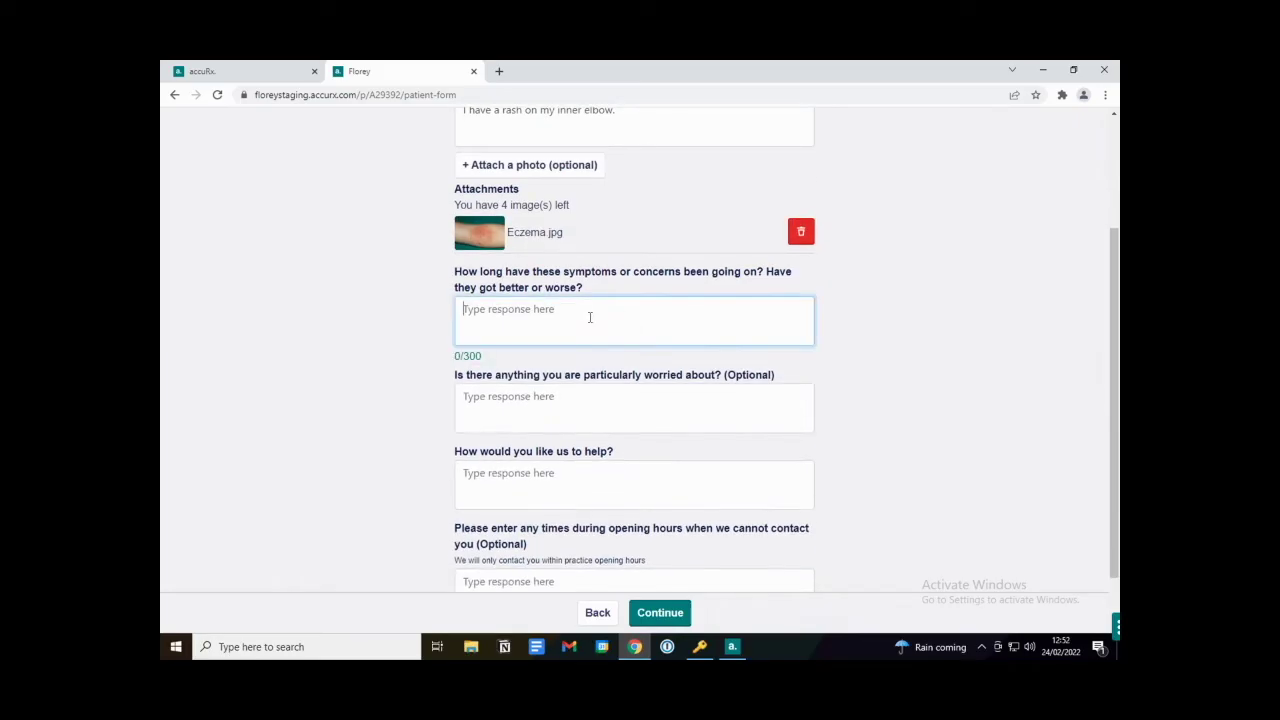
type("2 weeksm")
key("BackSpace")
key("BackSpace")
type(", and getting worse.")
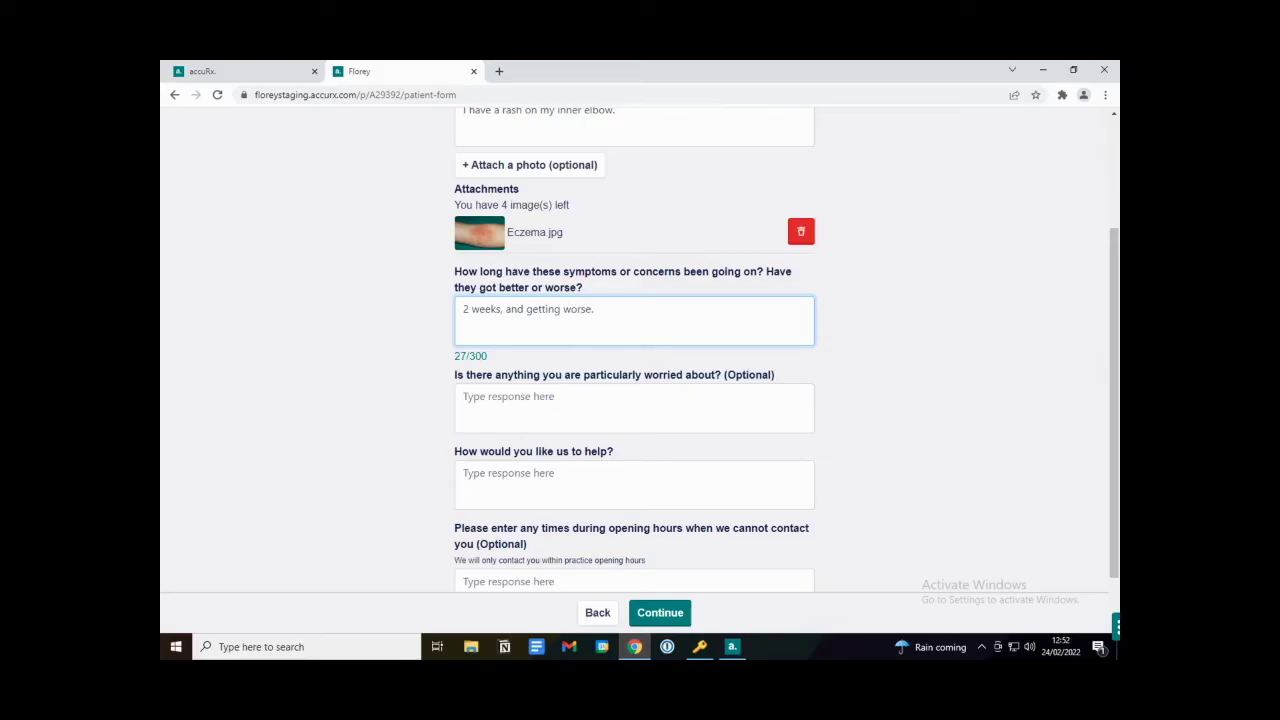
Step: Answer how to help with "A cream helped last time." and the unavailable times with "At 4pm I'm doing the school run."
scroll(634, 400, "down", 1)
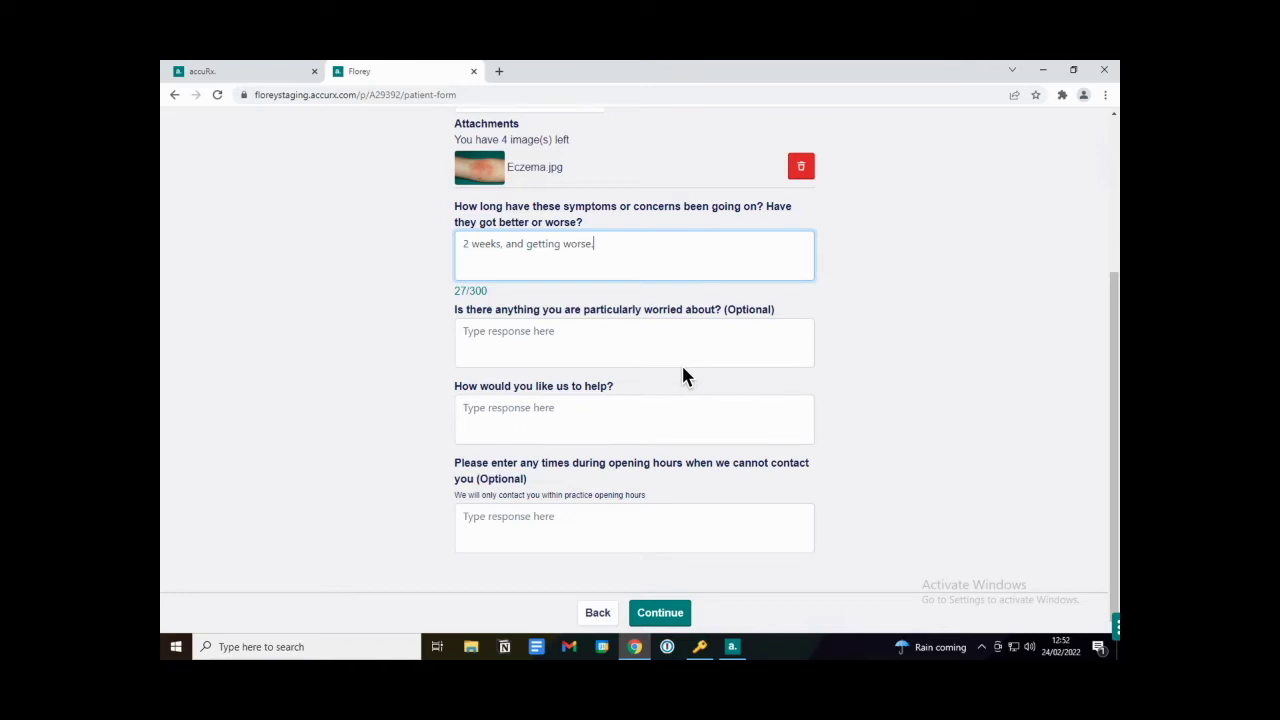
left_click(648, 406)
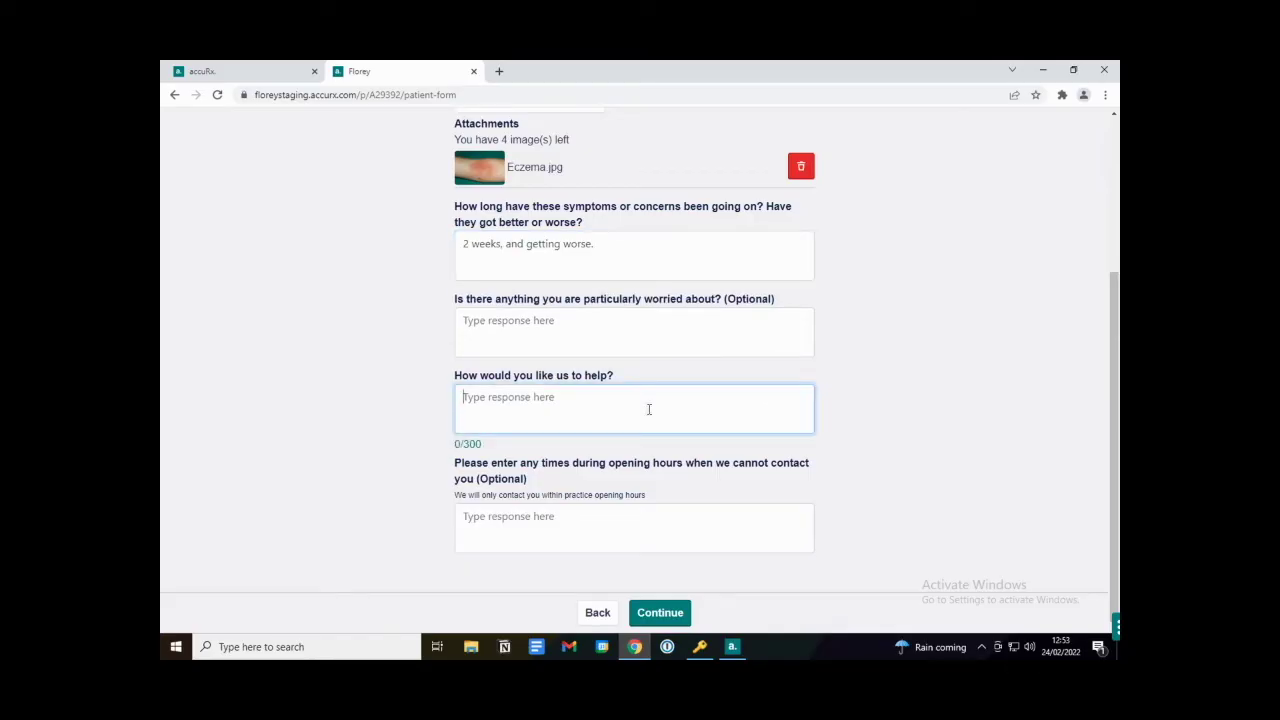
type("A cream helped last time.")
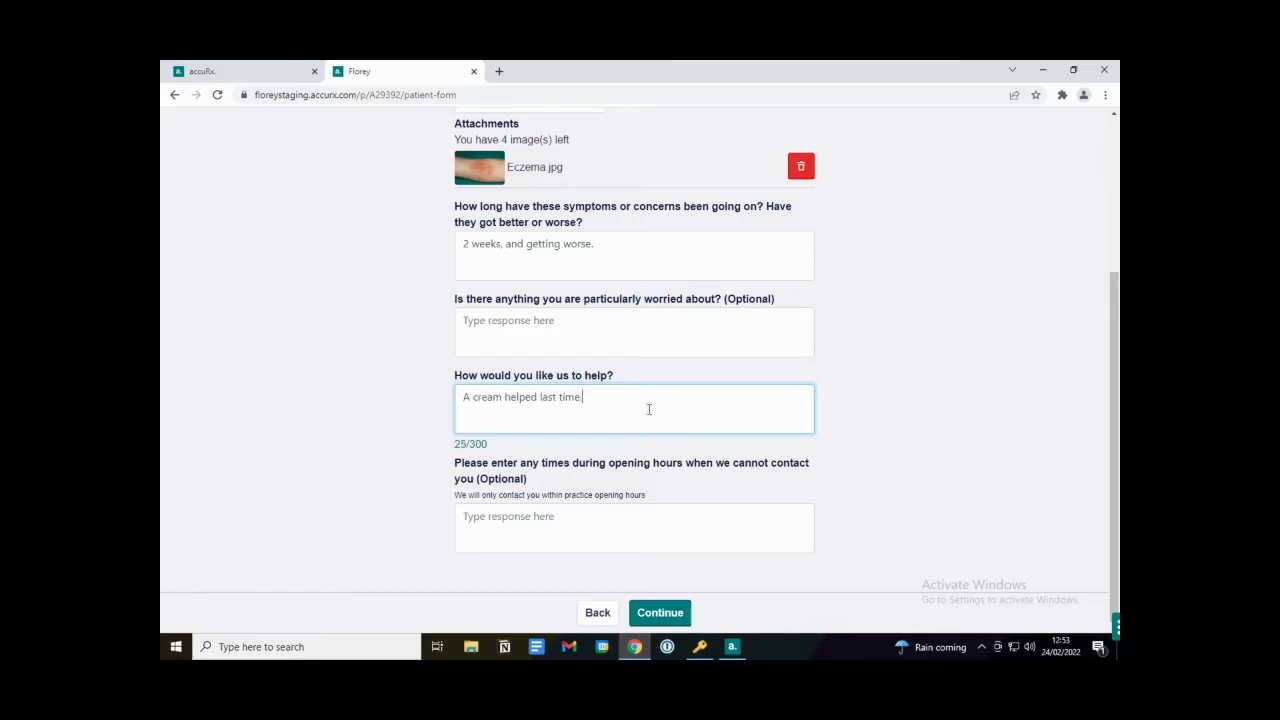
left_click(808, 524)
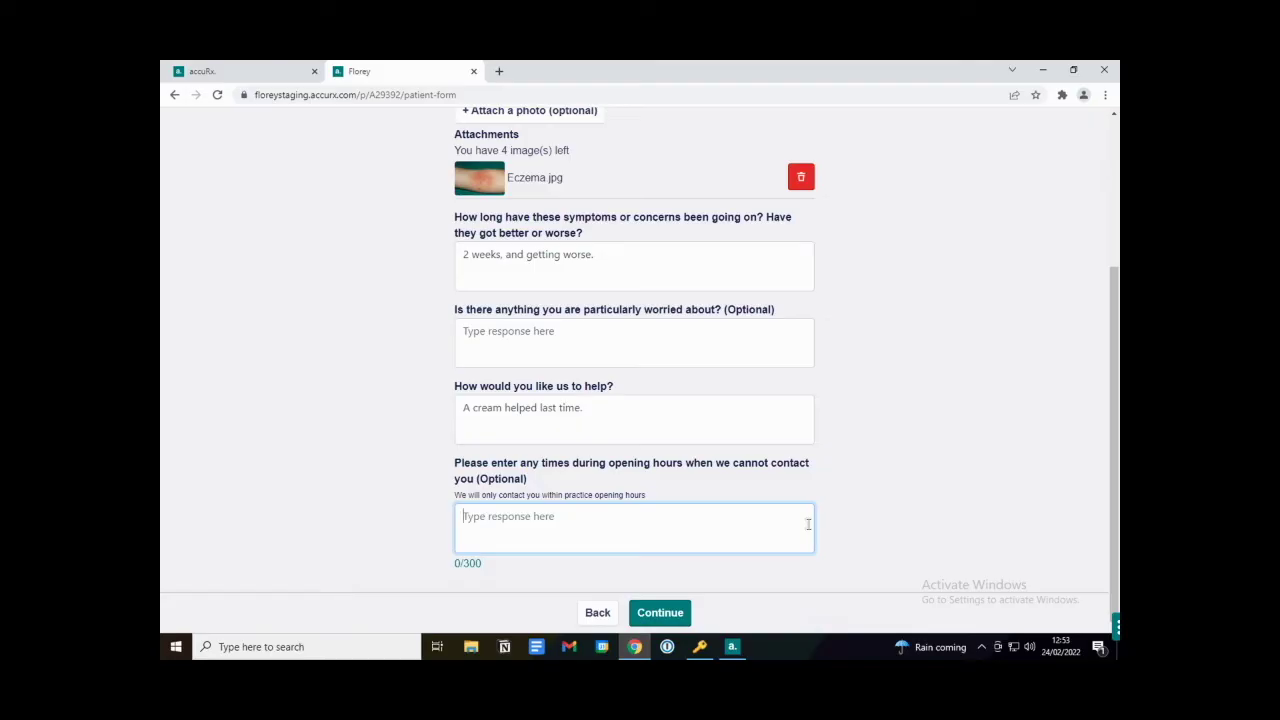
type("At 4pm. I'm doing the school run.")
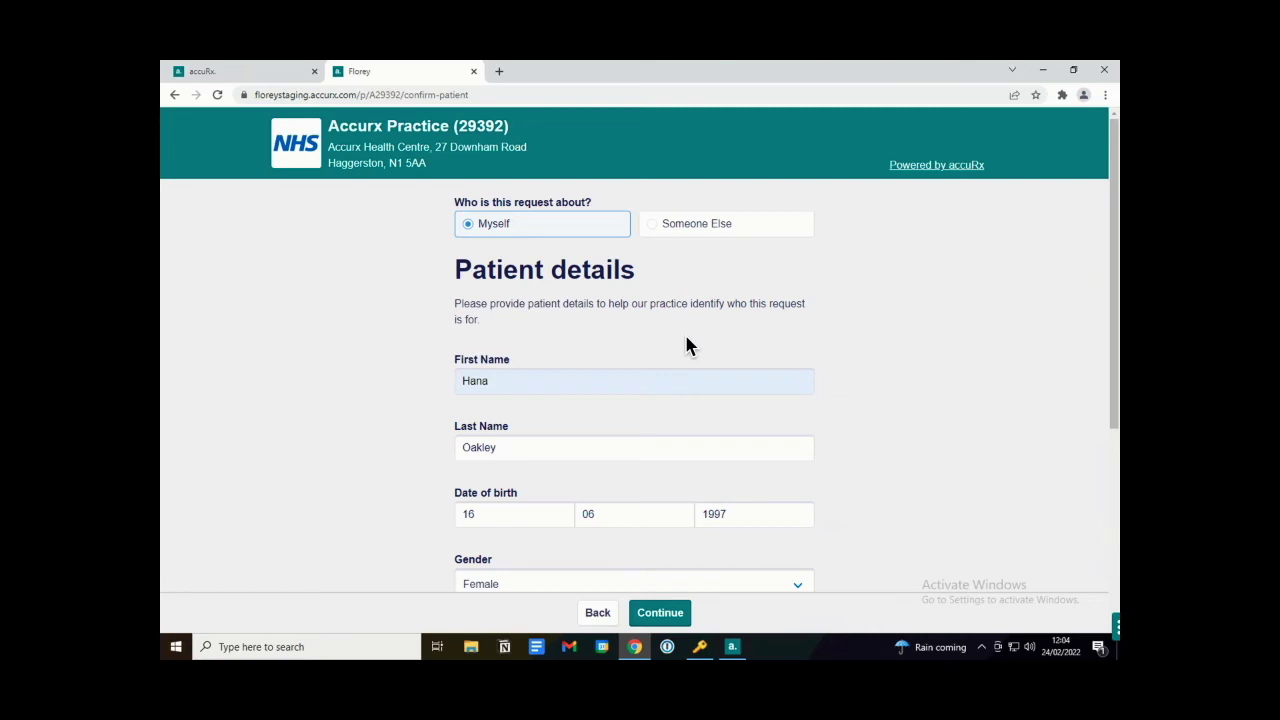
Step: Complete the patient details with the phone number and verify it using the texted authentication code
scroll(686, 345, "down", 3)
left_click(633, 478)
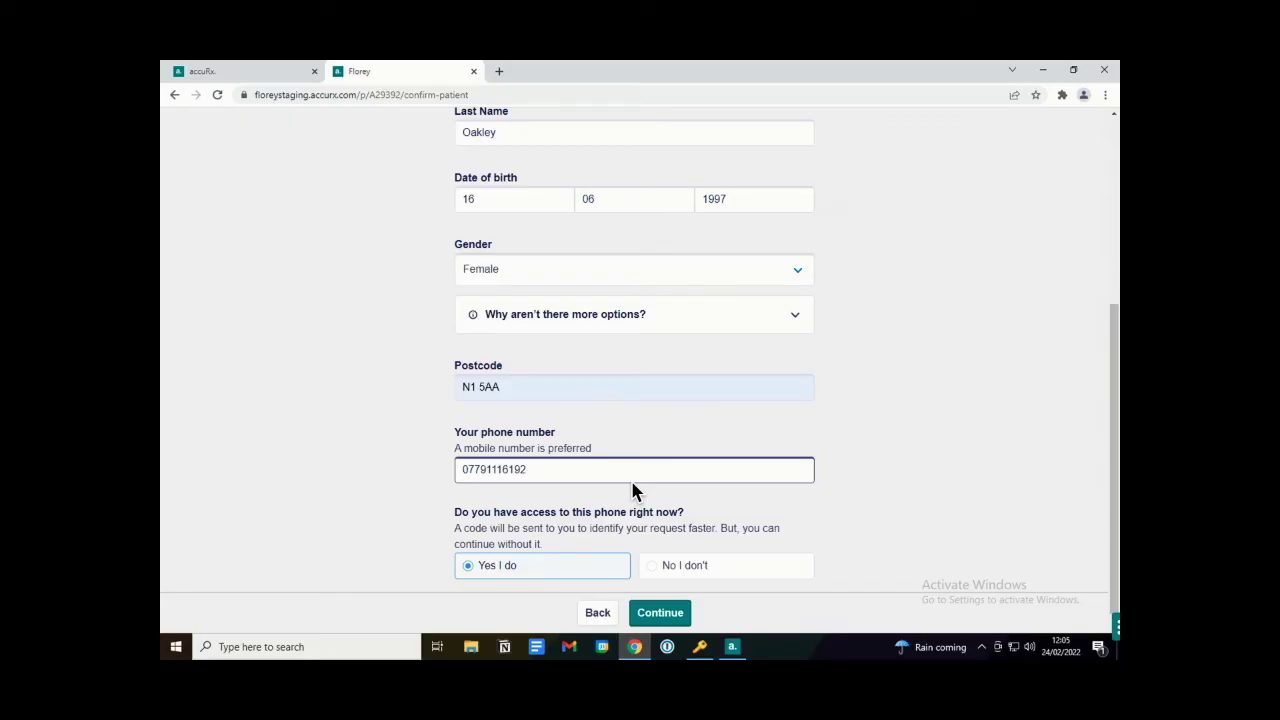
scroll(633, 490, "down", 1)
left_click(968, 357)
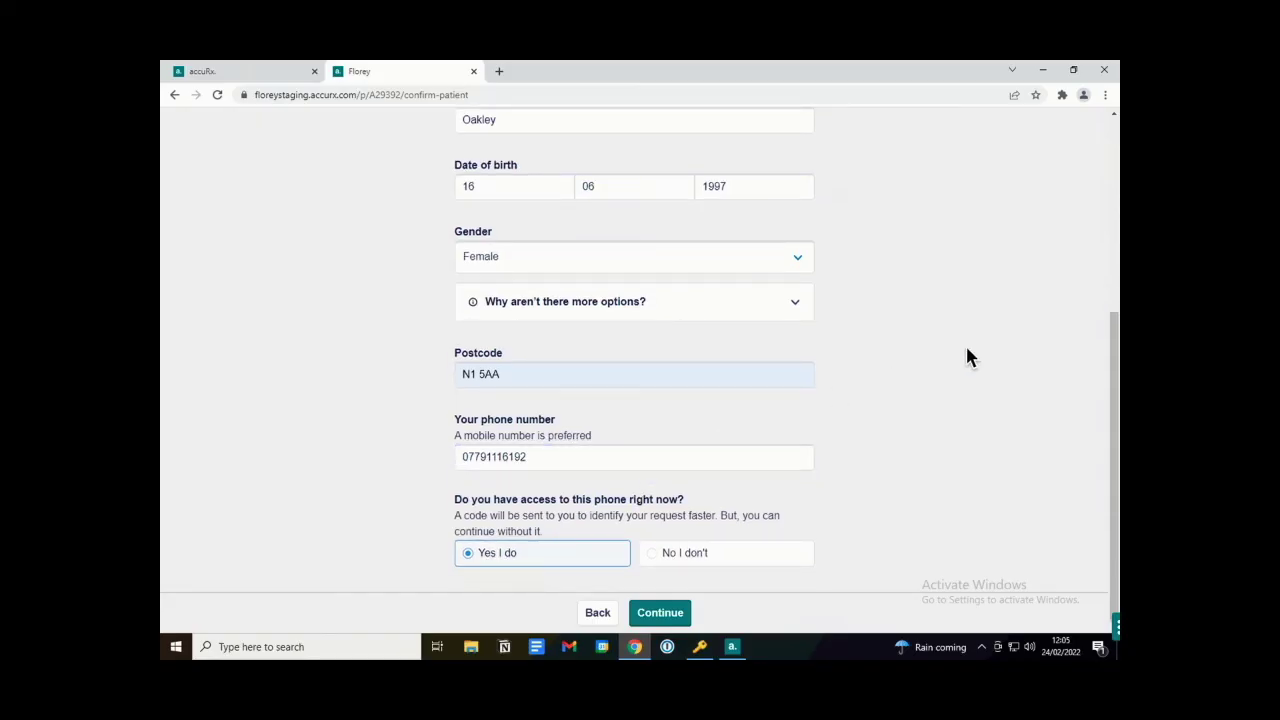
left_click(660, 614)
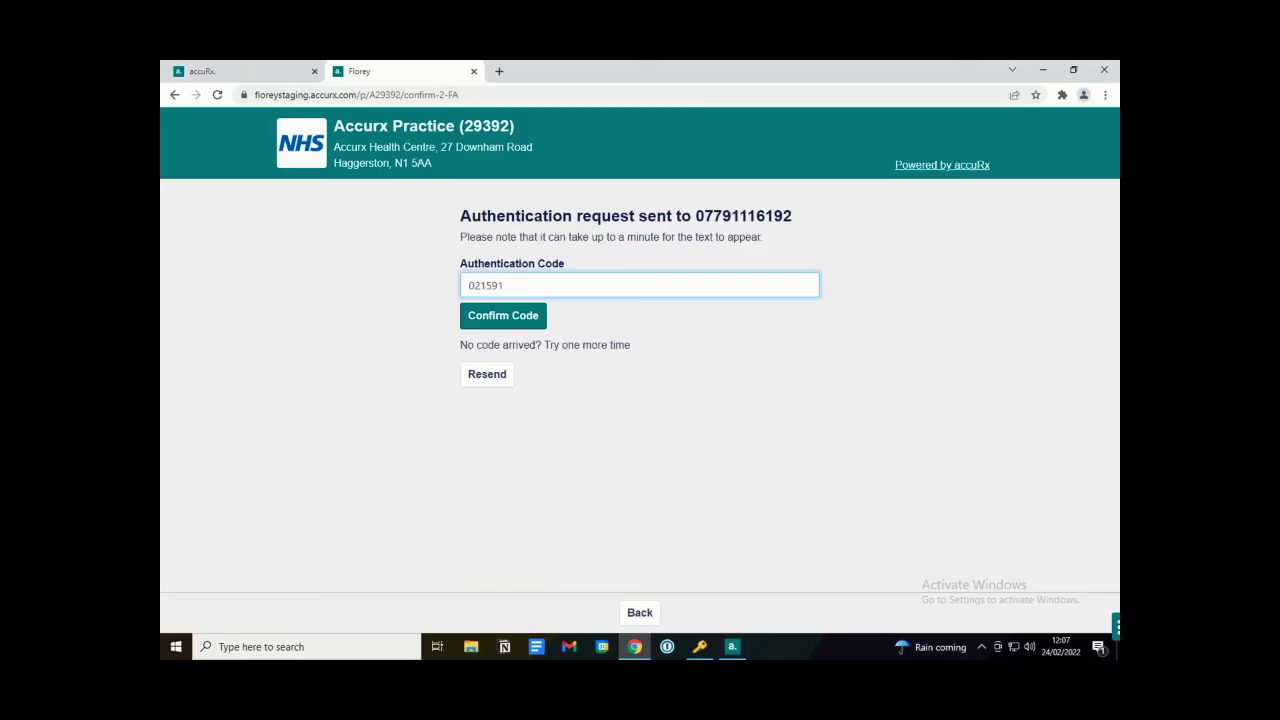
key("Return")
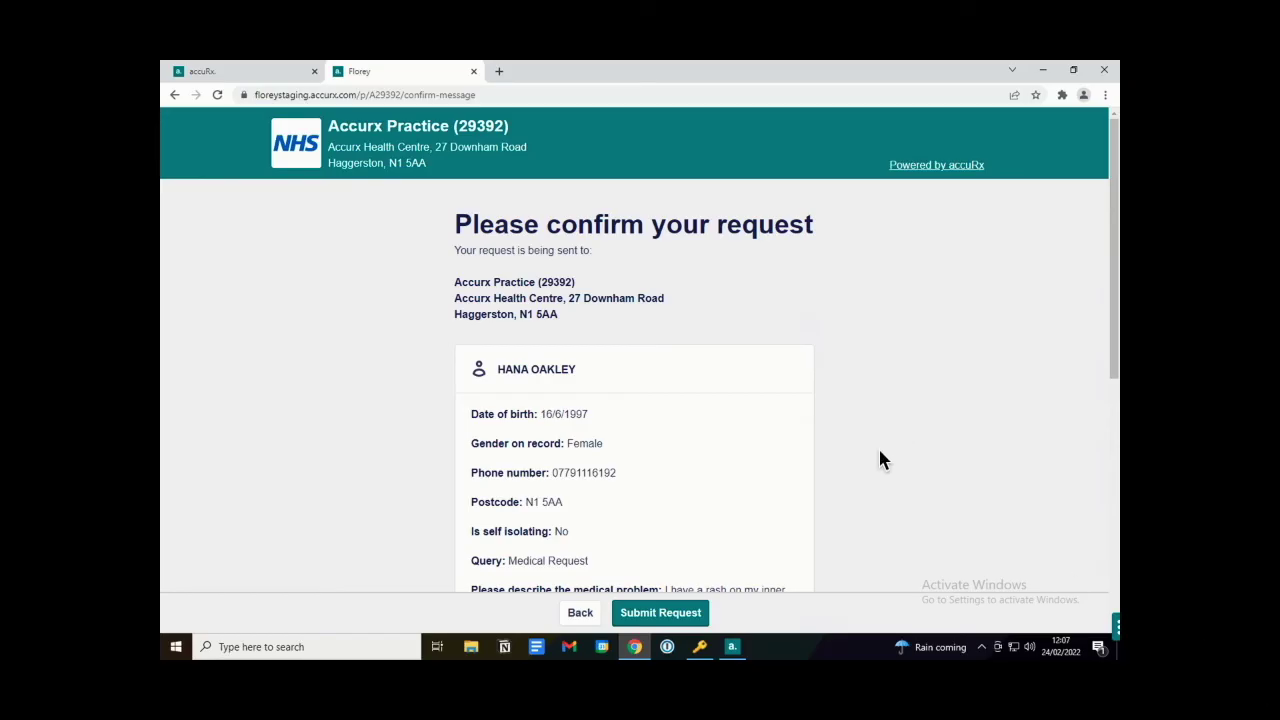
Step: Review the request summary and select text message, phone call and video call as contact methods
scroll(692, 455, "down", 3)
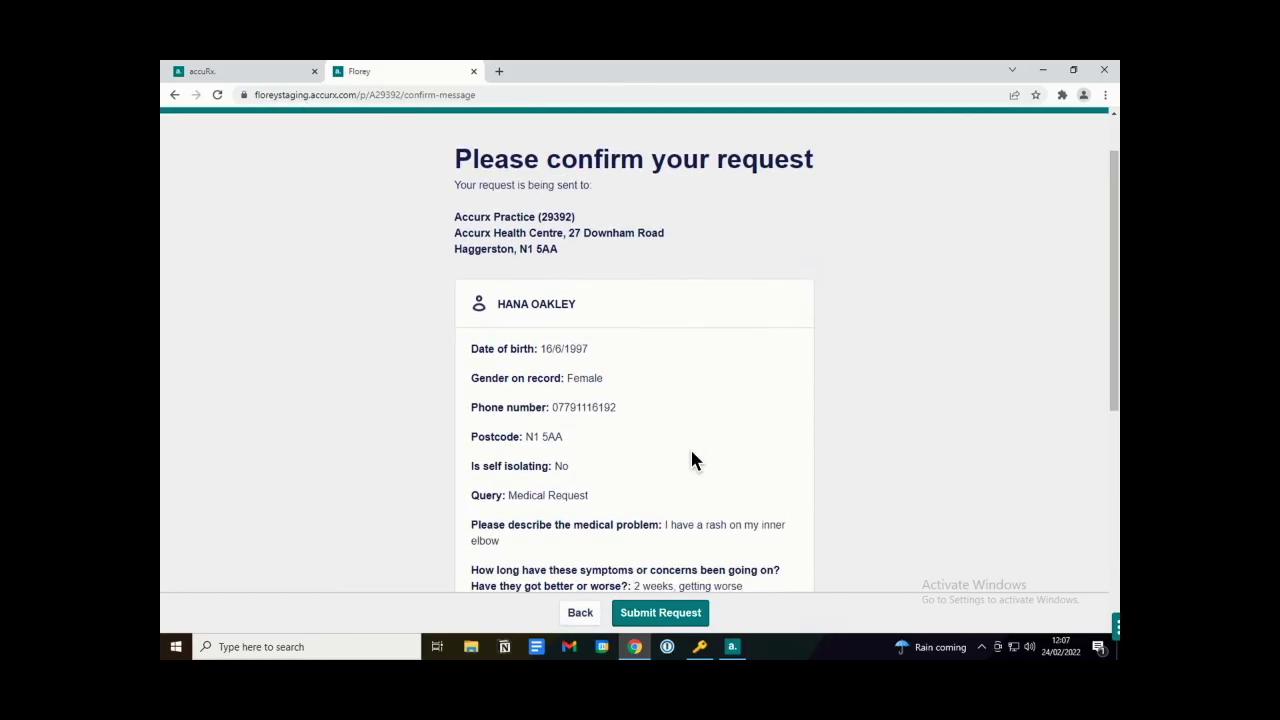
scroll(692, 460, "down", 1)
scroll(691, 455, "down", 2)
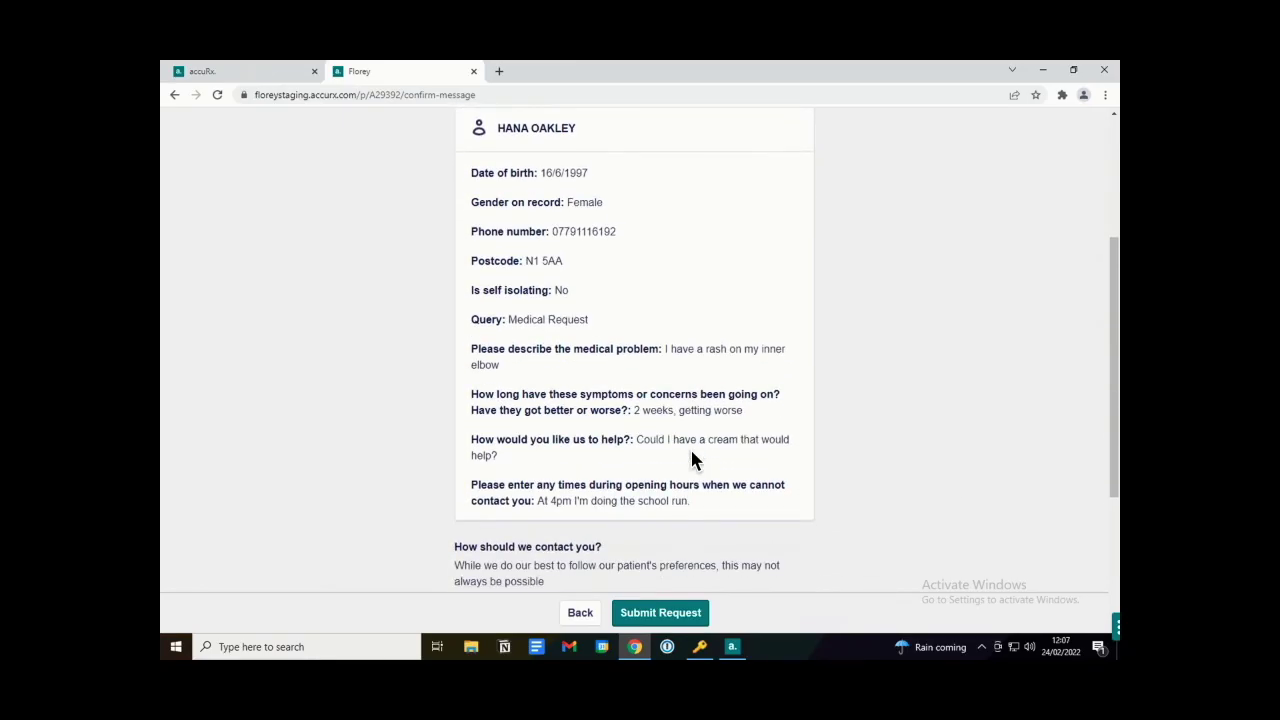
scroll(693, 458, "down", 3)
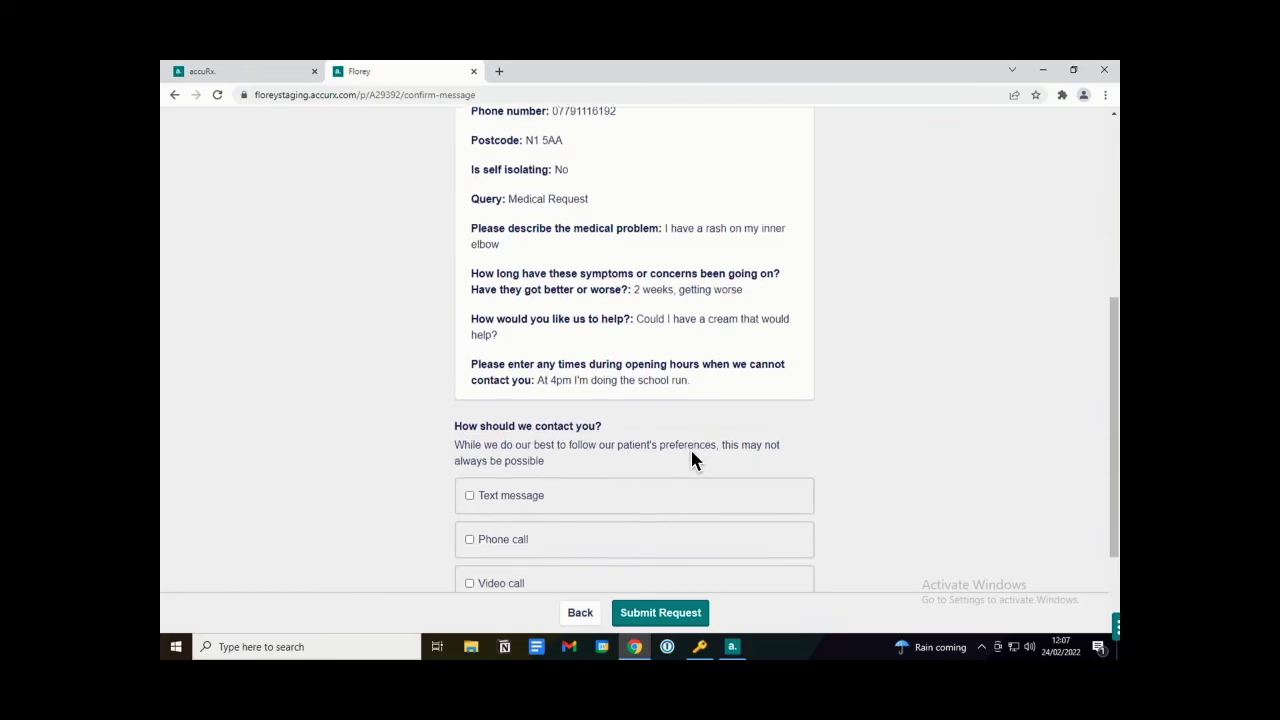
scroll(691, 452, "down", 1)
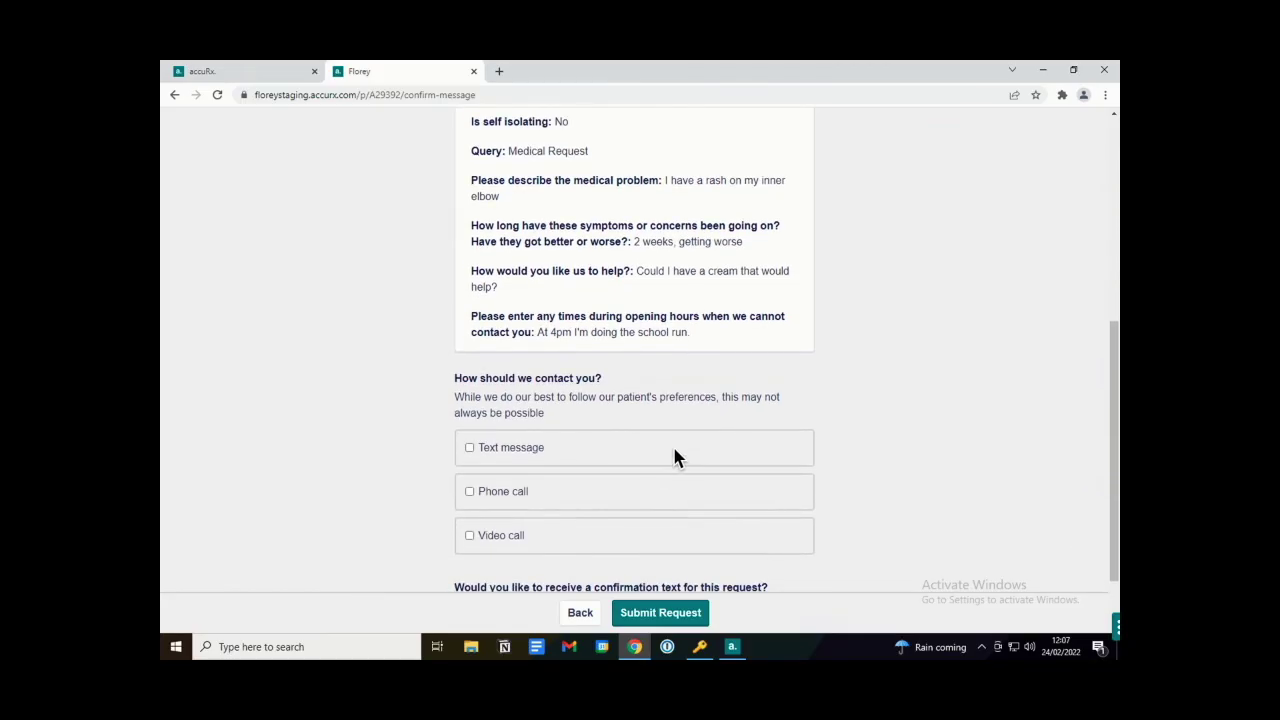
left_click(673, 456)
left_click(645, 507)
left_click(640, 538)
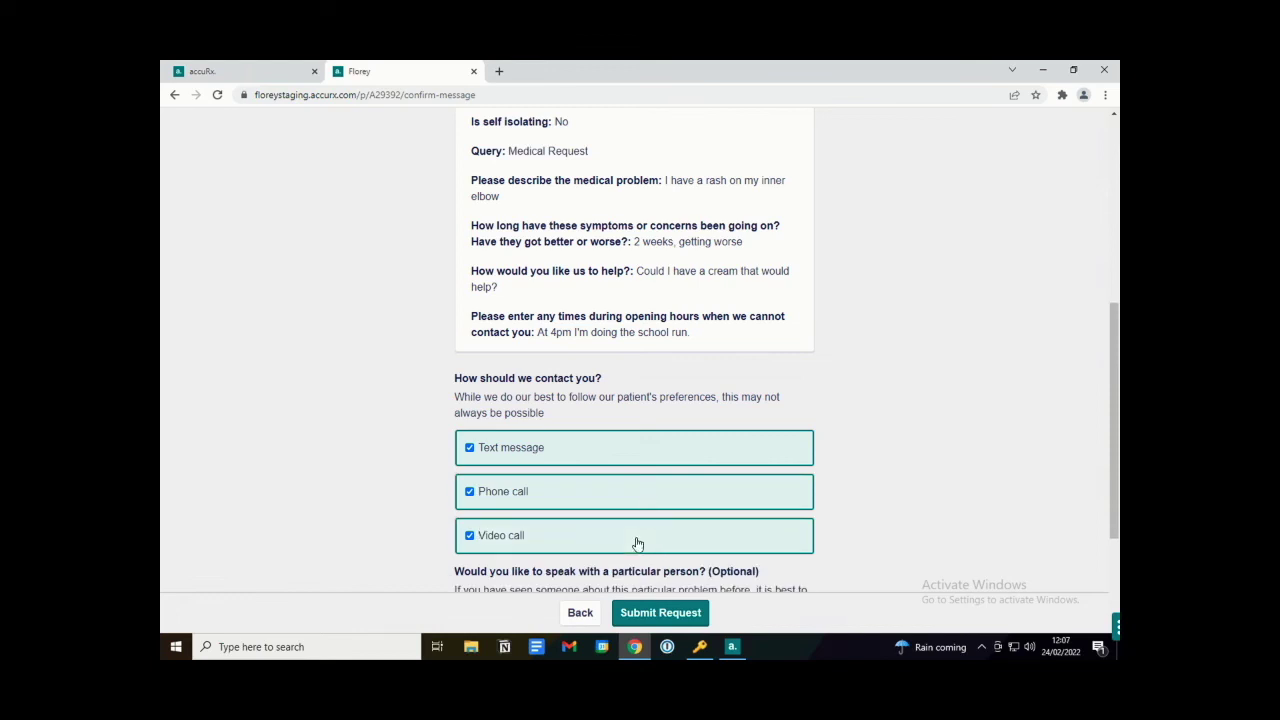
Step: Opt in to a confirmation by text and submit the medical request
scroll(904, 378, "down", 2)
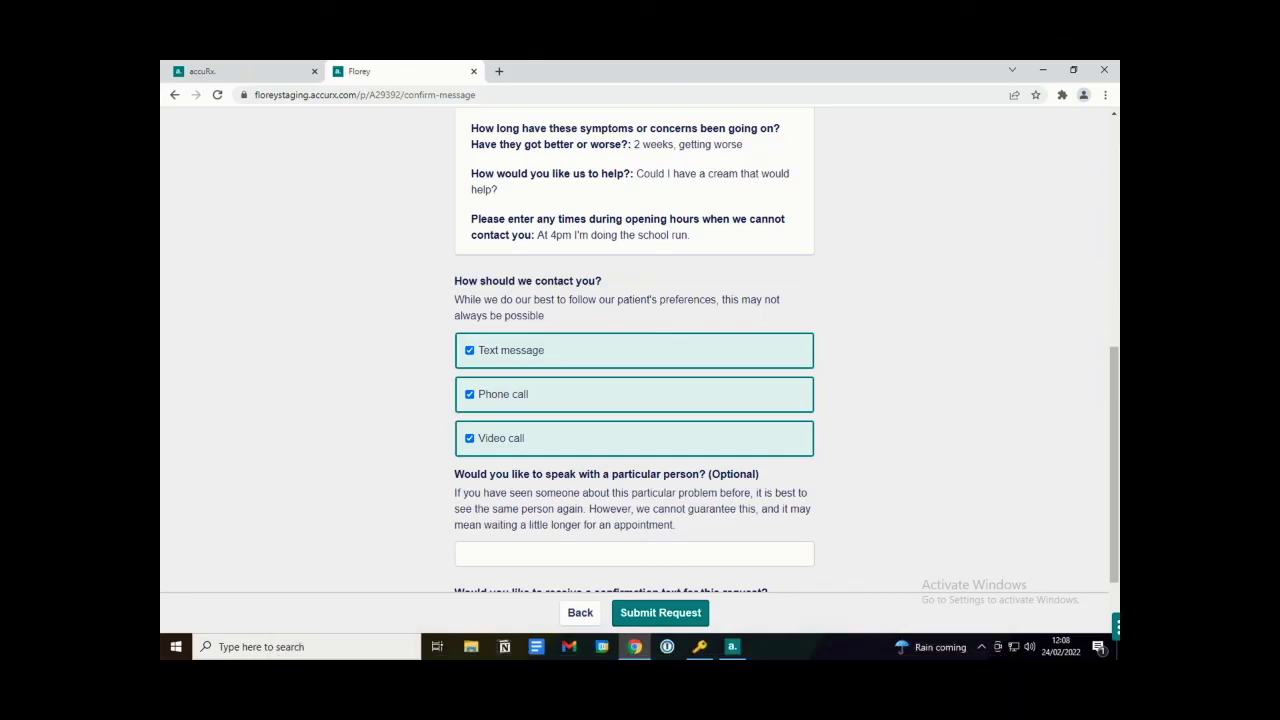
scroll(635, 350, "down", 2)
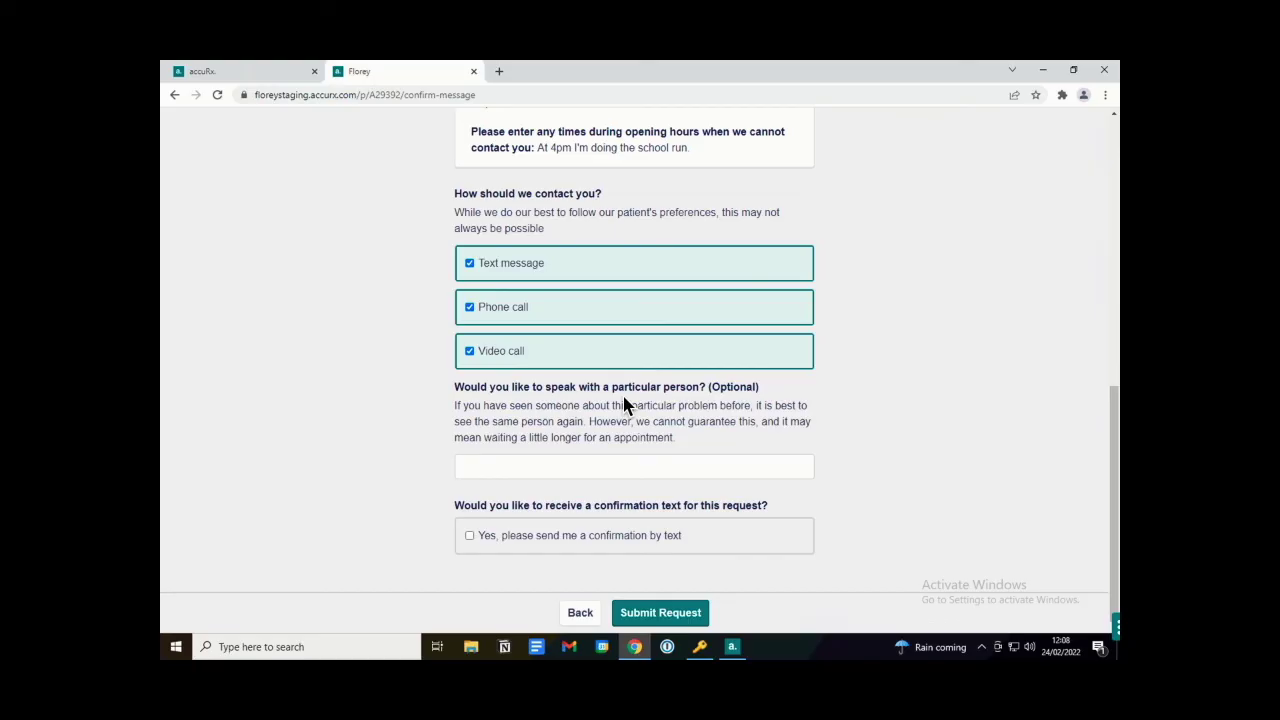
left_click(599, 536)
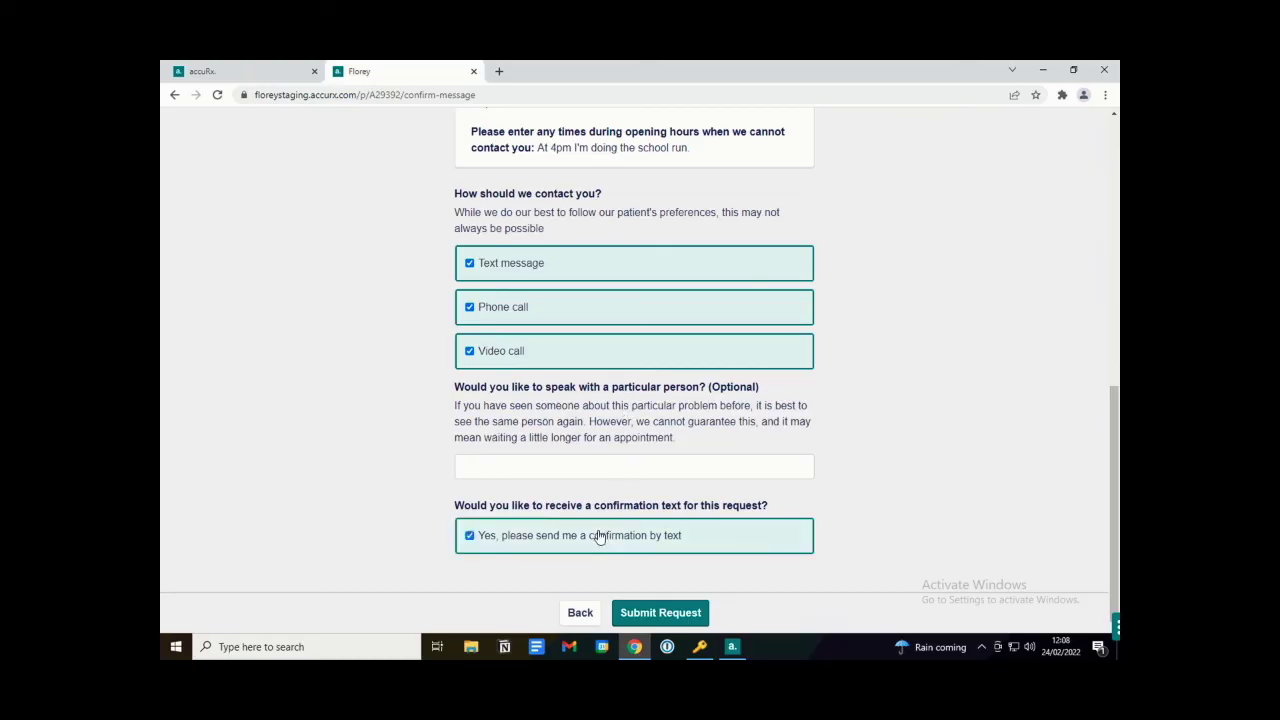
left_click(680, 612)
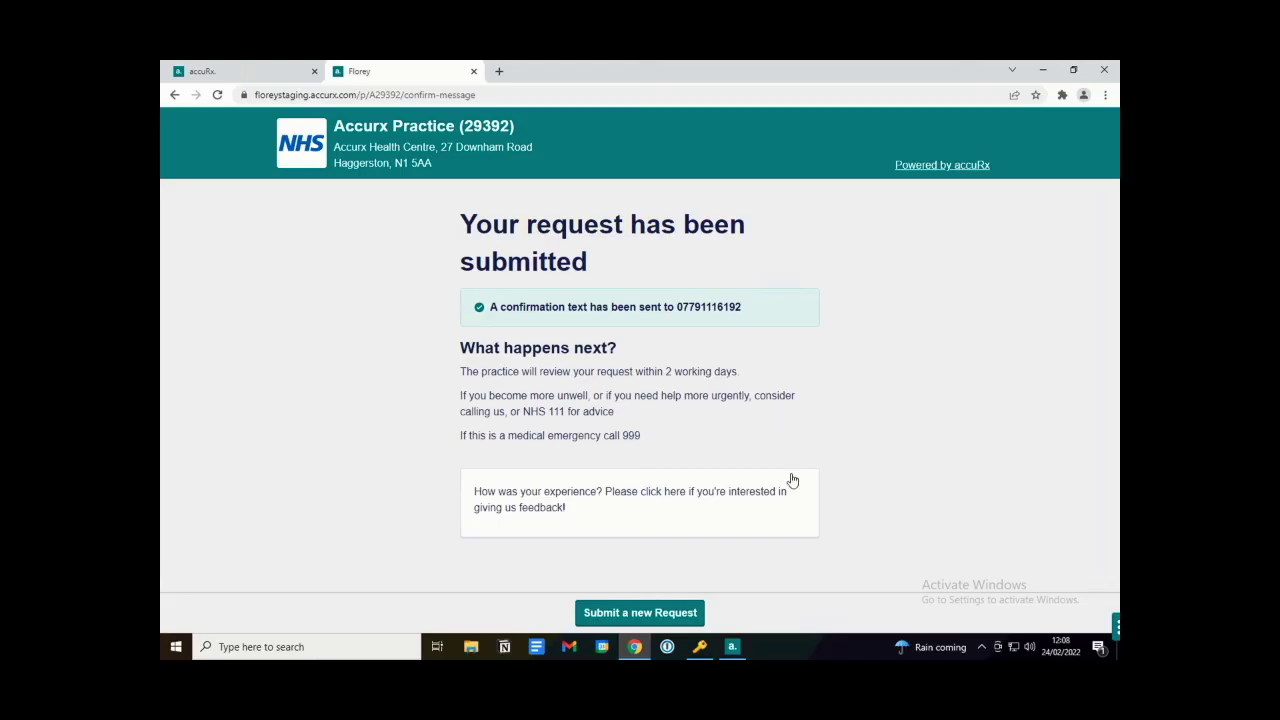
Step: Open the feedback form on the page shown after the request is submitted
left_click(721, 504)
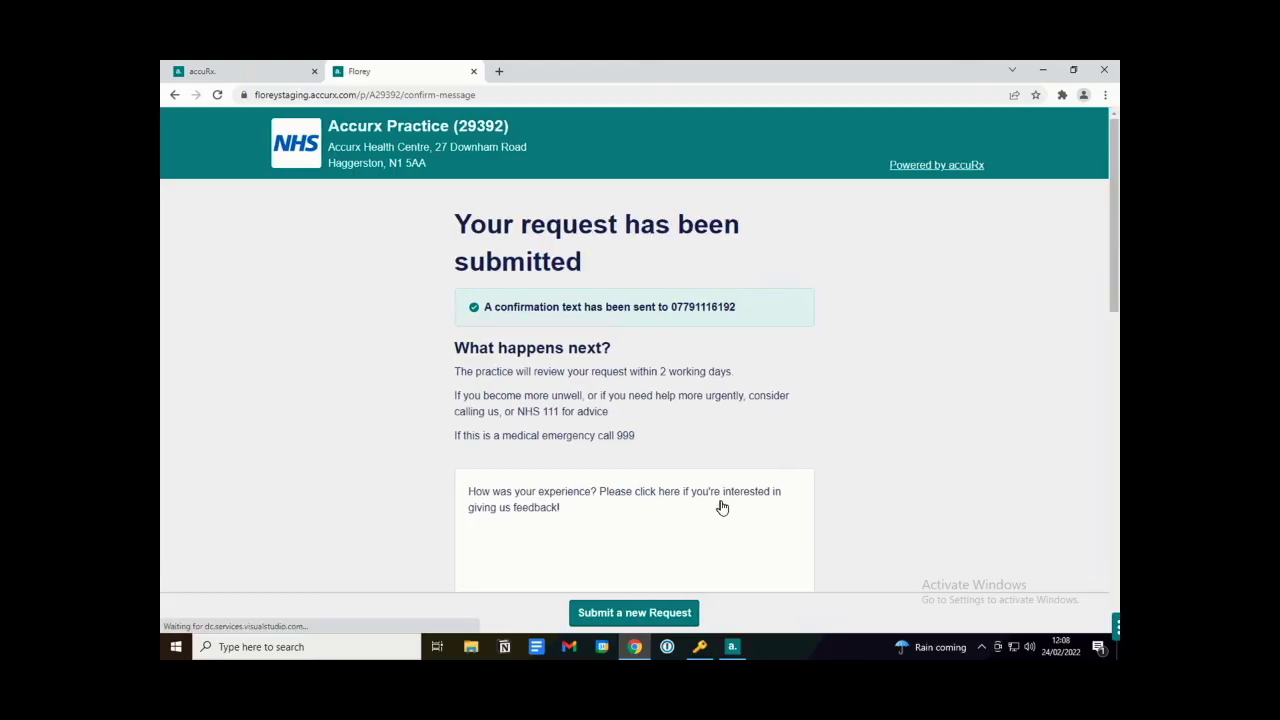